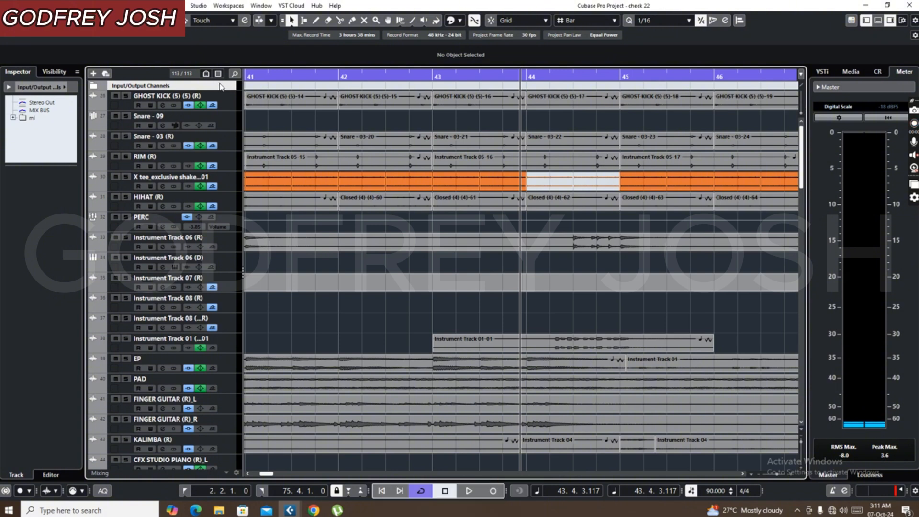
# Step: Add a Tempo track to the project and select its first tempo event
pyautogui.click(123, 102)
pyautogui.click(123, 120)
pyautogui.click(180, 87)
pyautogui.rightClick(194, 88)
pyautogui.moveTo(244, 96)
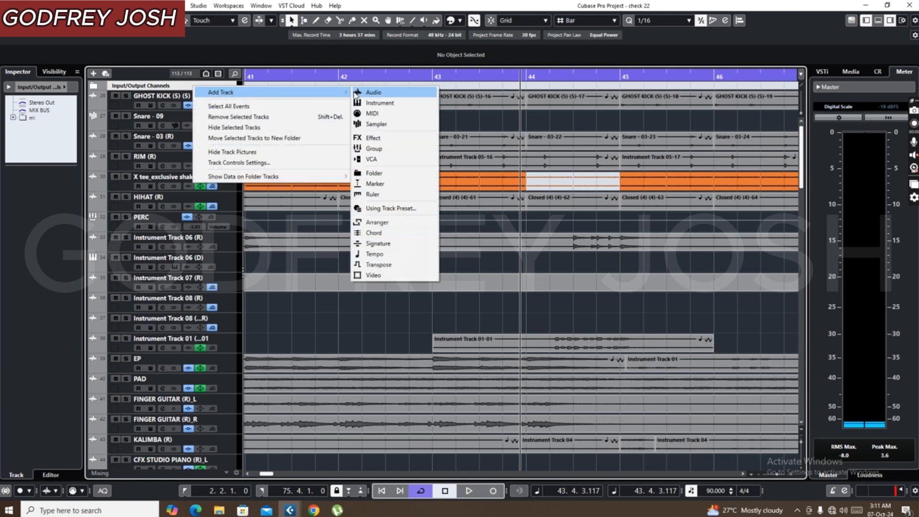
pyautogui.click(375, 254)
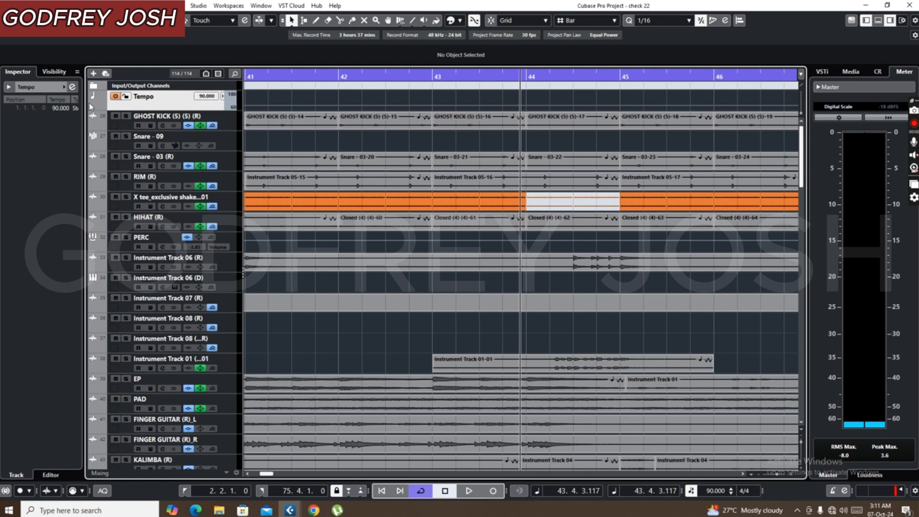
pyautogui.click(51, 109)
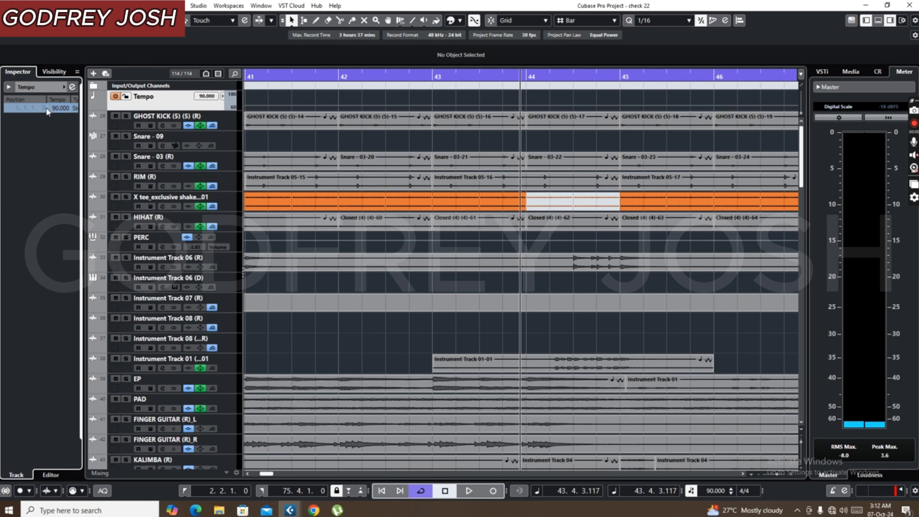
# Step: Place the playback cursor at bar 43 and play the section at its current tempo
pyautogui.click(435, 77)
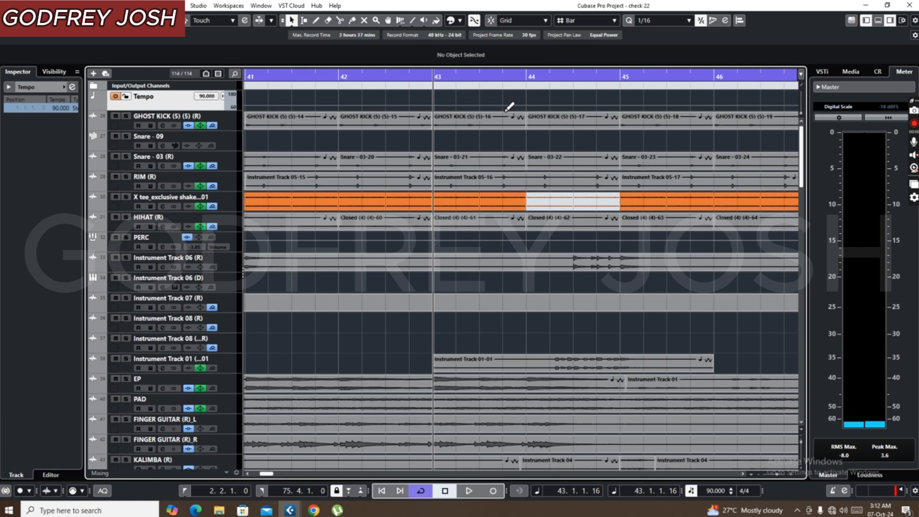
pyautogui.press('space')
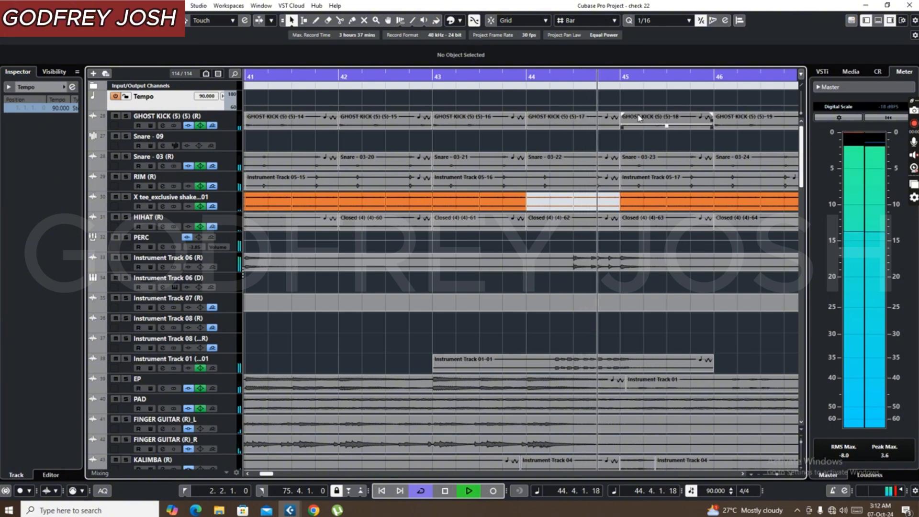
pyautogui.press('space')
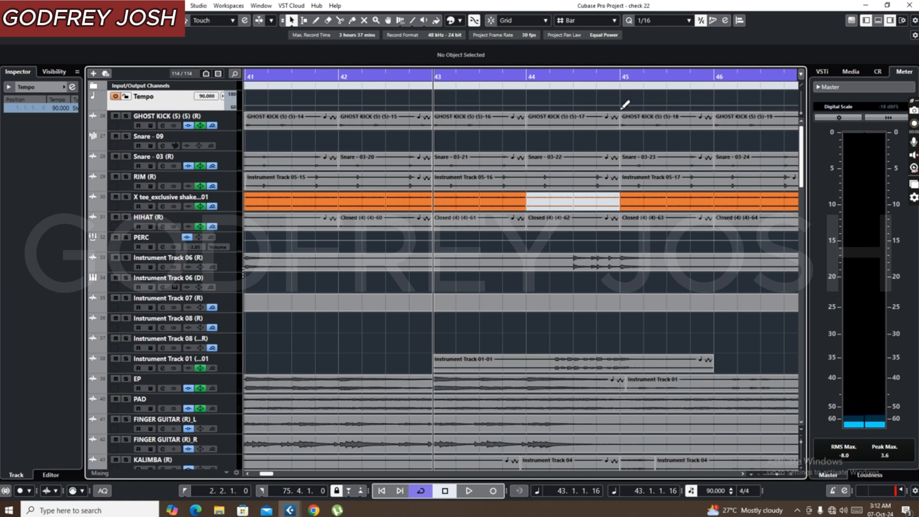
# Step: Draw a tempo point on the Tempo track at the bar 45 line and select it in the tempo list
pyautogui.click(621, 107)
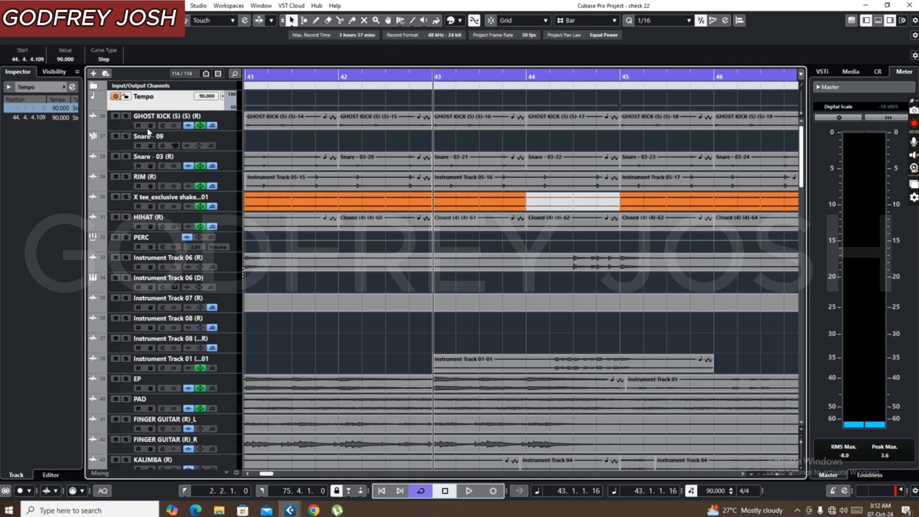
pyautogui.click(51, 117)
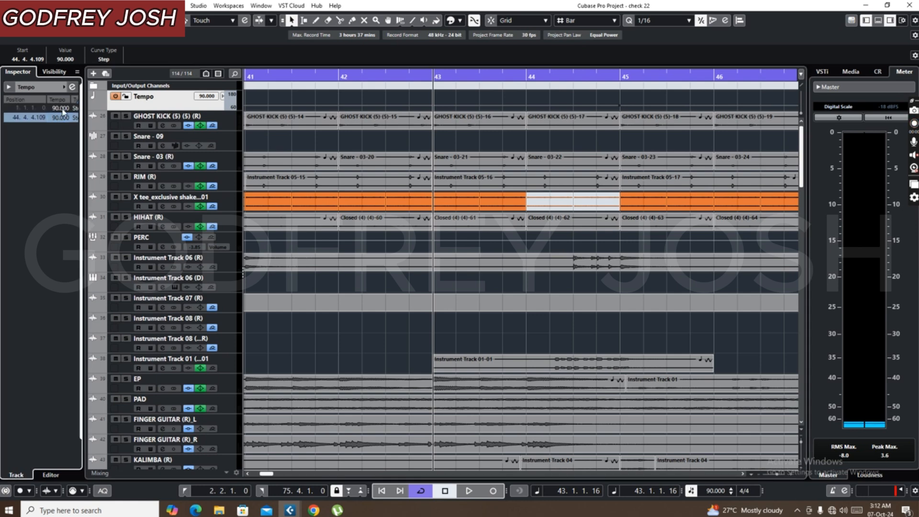
pyautogui.click(63, 109)
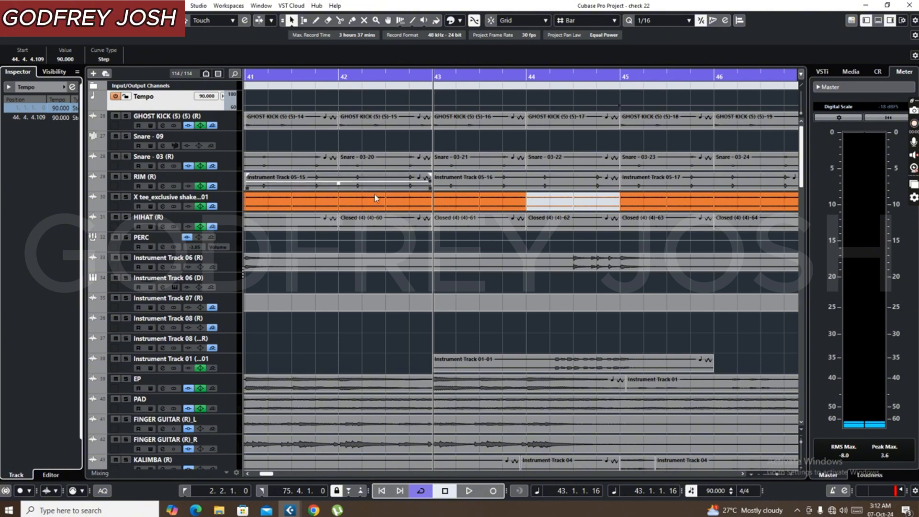
pyautogui.click(66, 117)
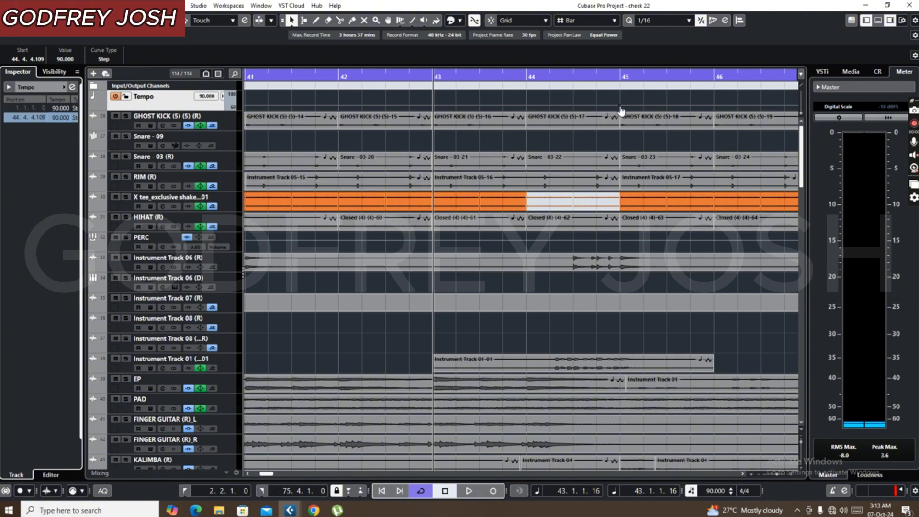
# Step: Set the tempo point at the bar 45 line to 95 BPM
pyautogui.press('h')
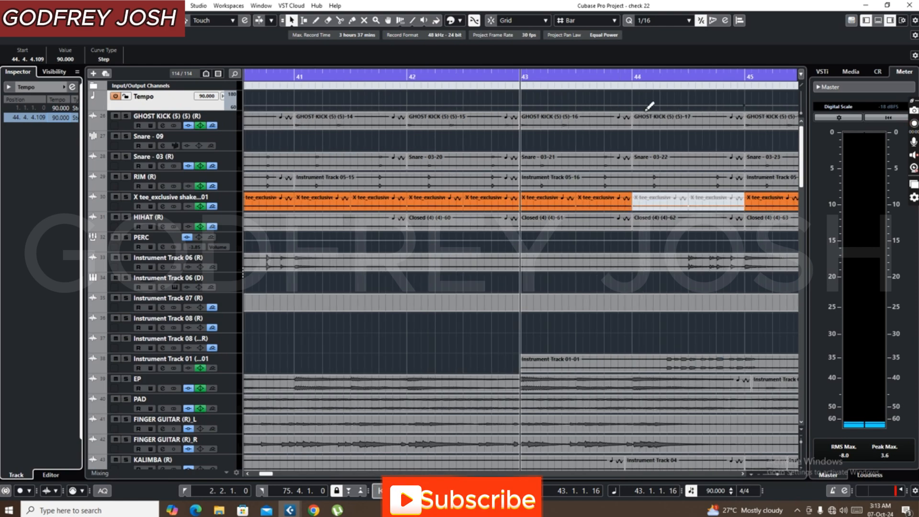
pyautogui.click(745, 474)
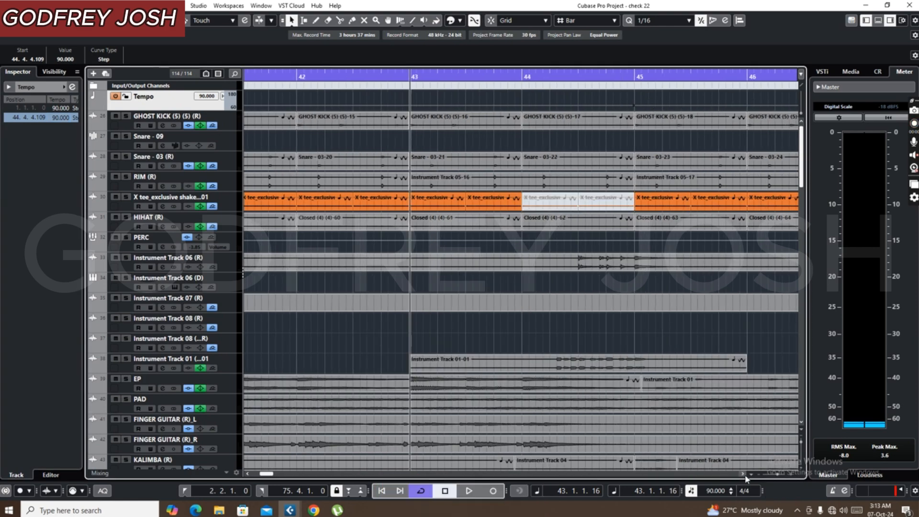
pyautogui.click(744, 474)
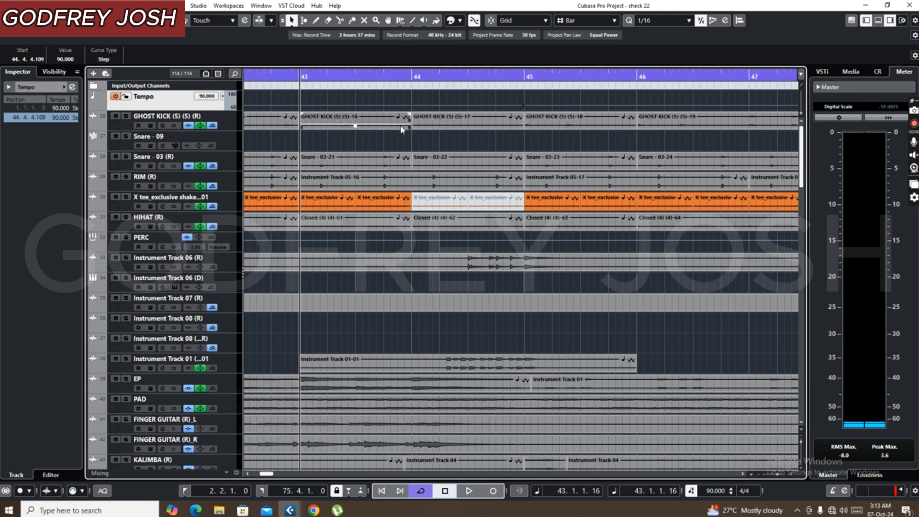
pyautogui.click(405, 209)
pyautogui.click(56, 117)
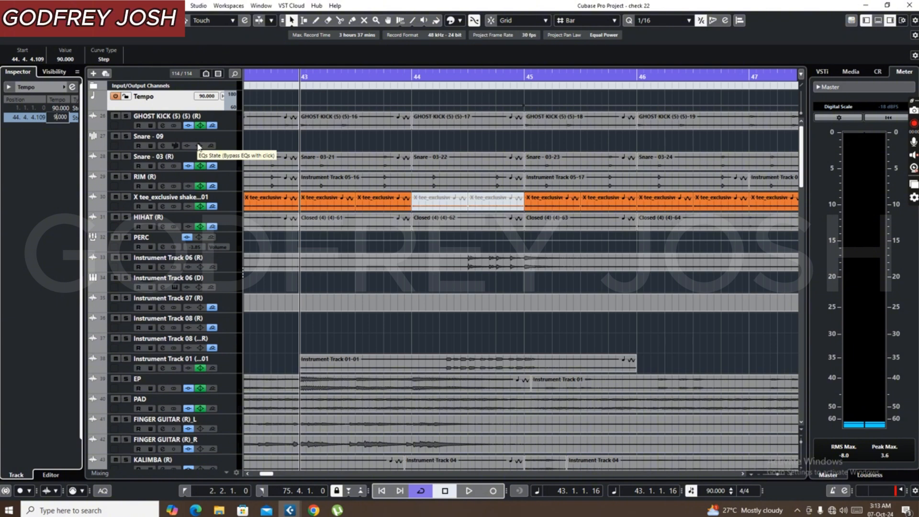
pyautogui.write('5')
pyautogui.press('Return')
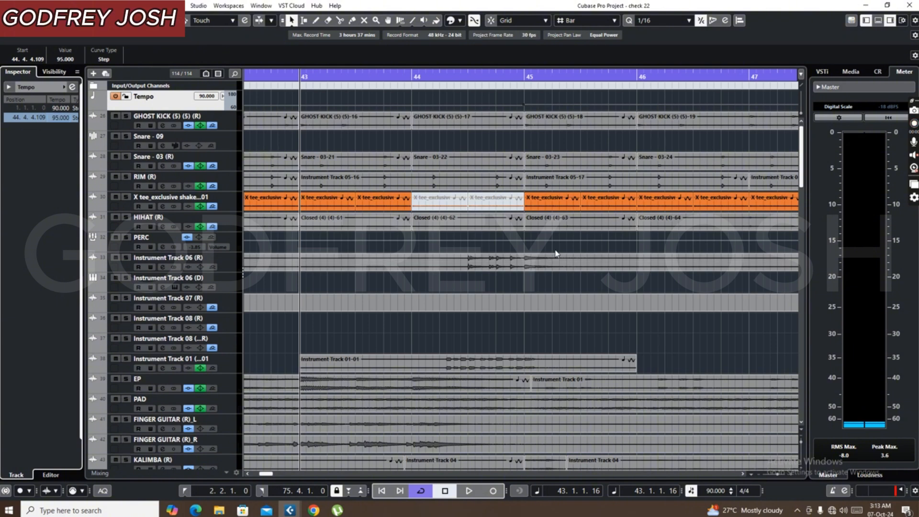
# Step: Play the project twice from bar 43 to check the tempo jump at bar 45
pyautogui.press('space')
pyautogui.click(633, 360)
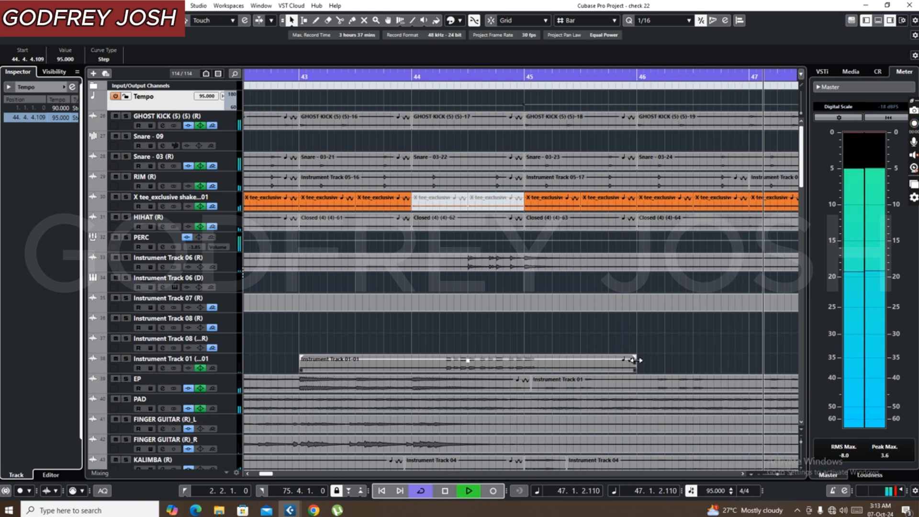
pyautogui.press('space')
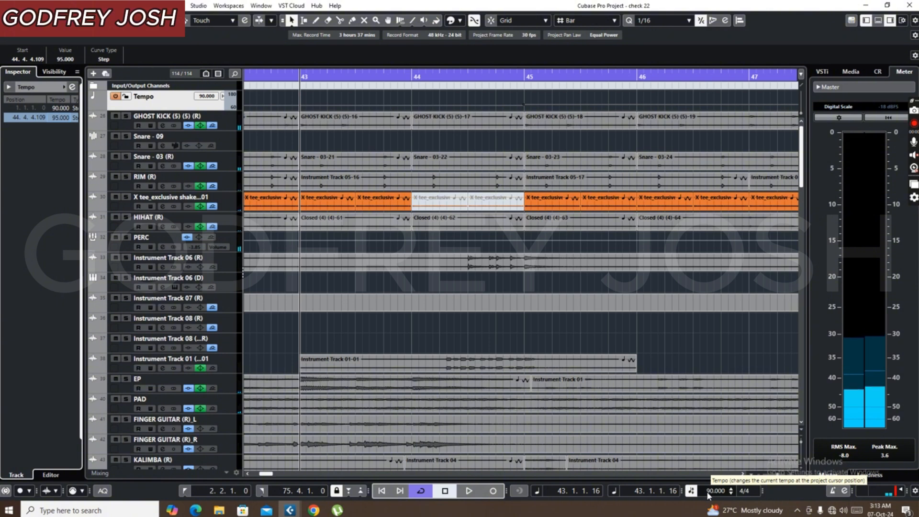
pyautogui.press('space')
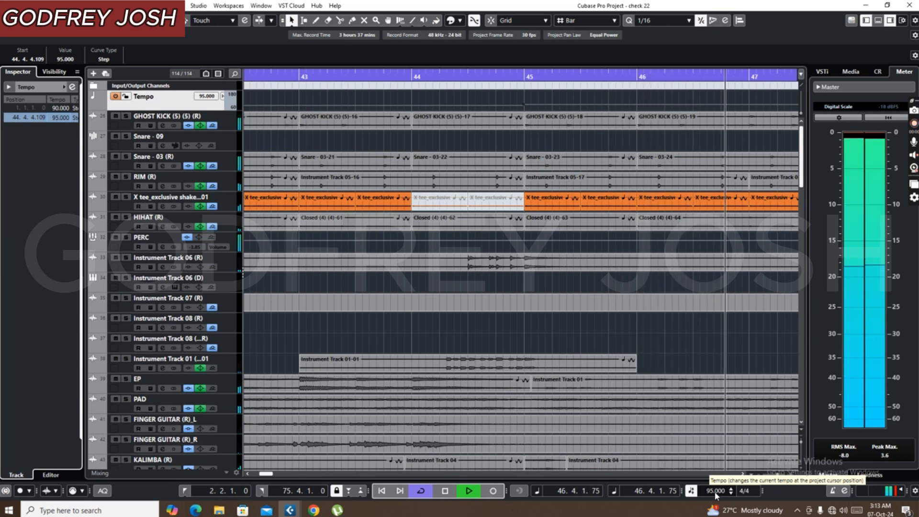
pyautogui.press('space')
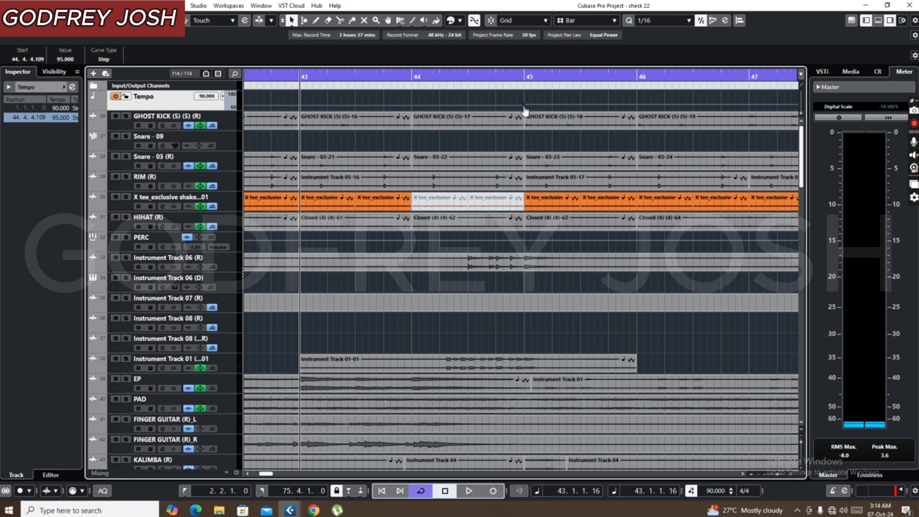
# Step: Replace the tempo point near bar 45 with five points, one on each beat from bar 44 to the bar 45 line
pyautogui.press('Delete')
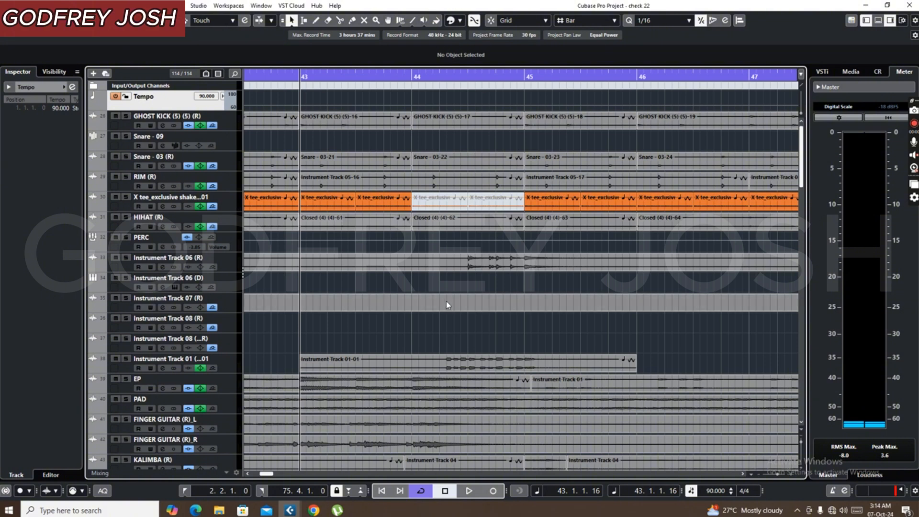
pyautogui.click(414, 104)
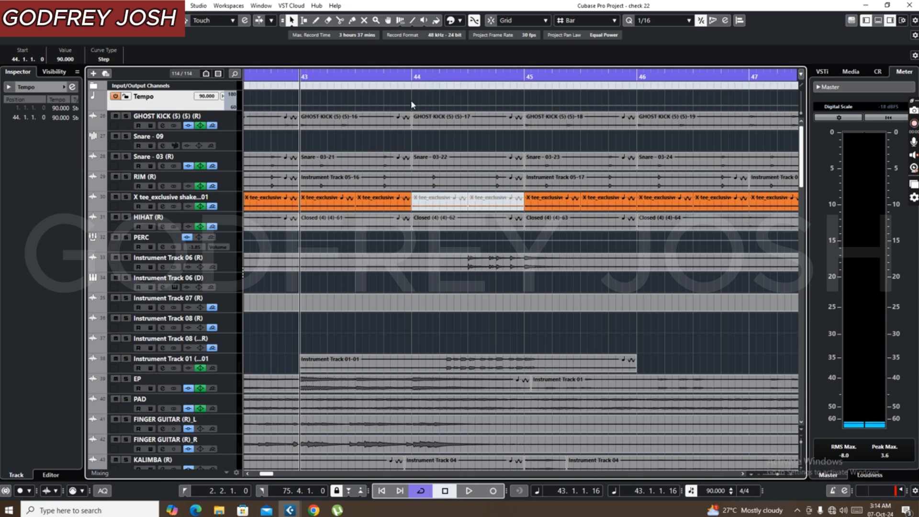
pyautogui.click(440, 106)
pyautogui.click(469, 107)
pyautogui.click(496, 107)
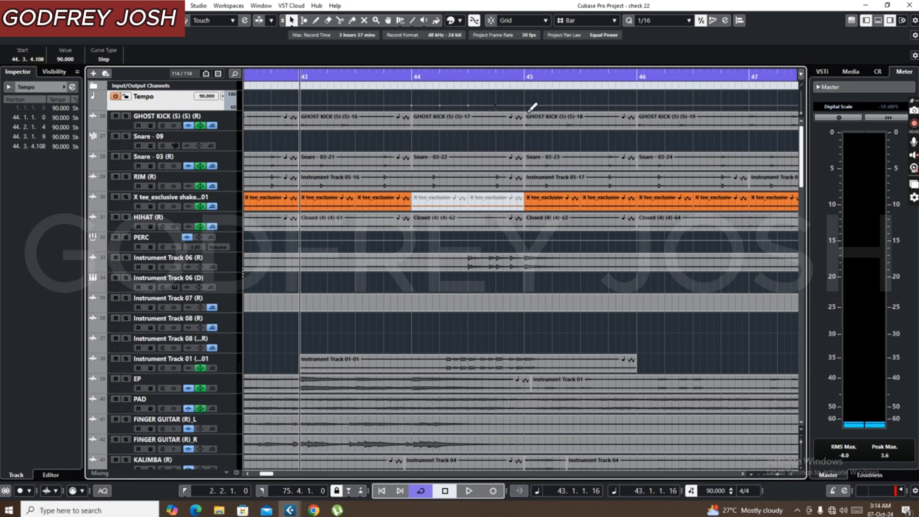
pyautogui.click(525, 107)
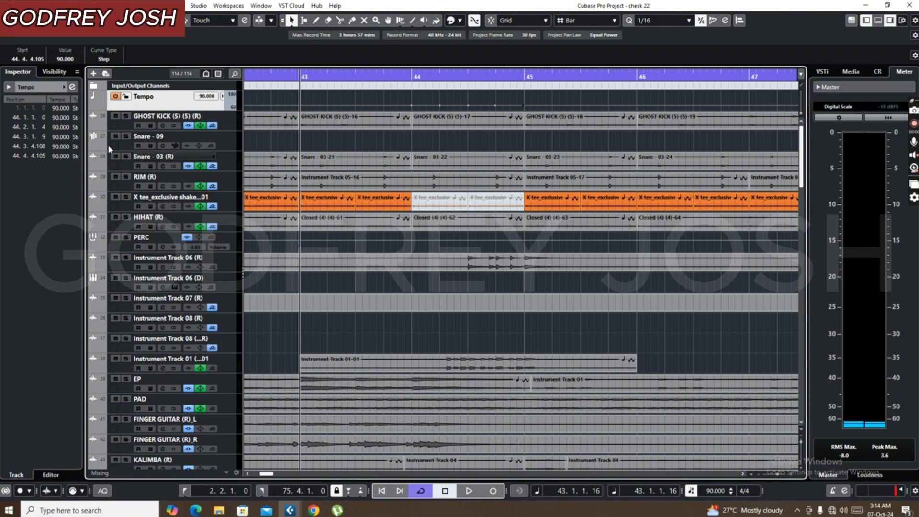
# Step: Set the tempo points on the first and second beats of bar 44 to 91 and 92 BPM
pyautogui.click(58, 118)
pyautogui.click(58, 117)
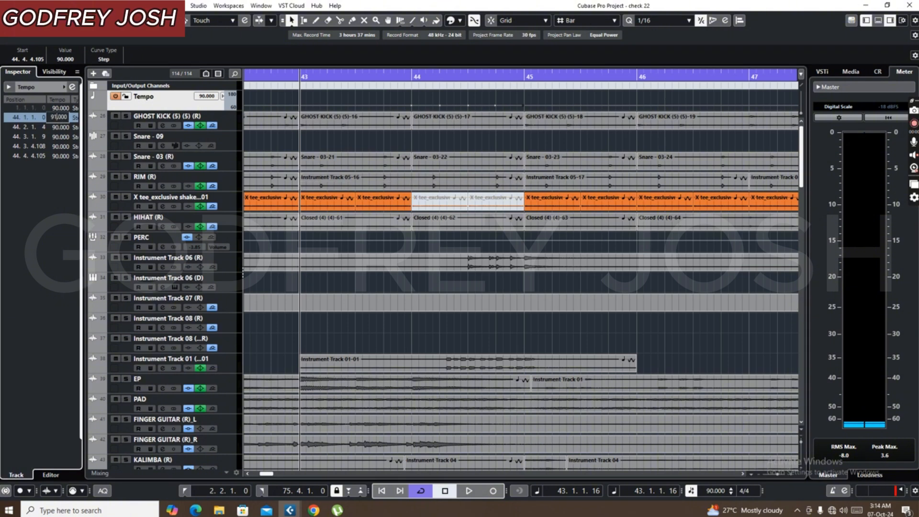
pyautogui.press('Return')
pyautogui.doubleClick(58, 128)
pyautogui.write('92')
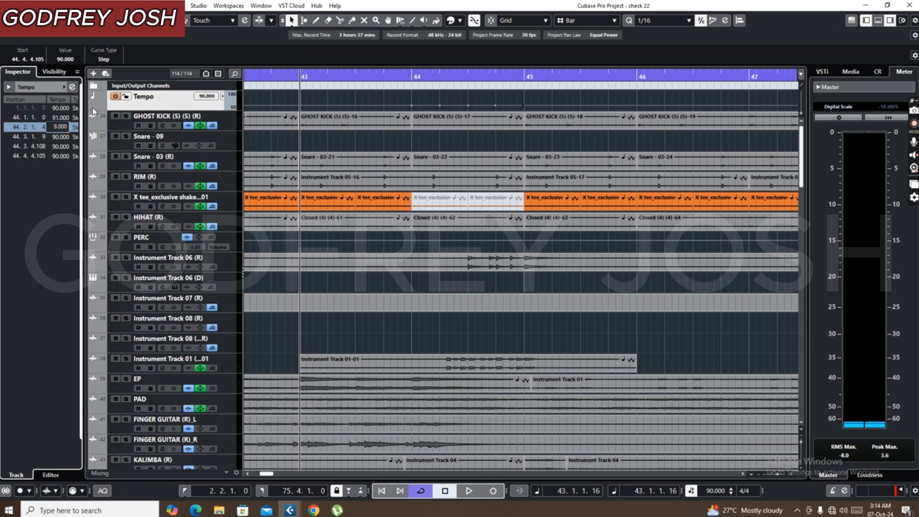
pyautogui.press('Return')
# Step: Set the third and fourth tempo points of bar 44 to 93 and 94 BPM
pyautogui.doubleClick(58, 136)
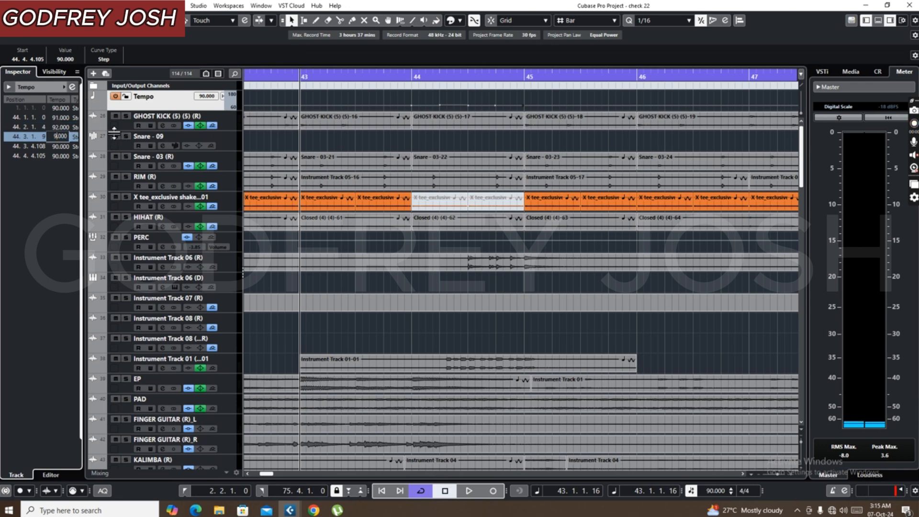
pyautogui.write('3')
pyautogui.press('Return')
pyautogui.doubleClick(52, 146)
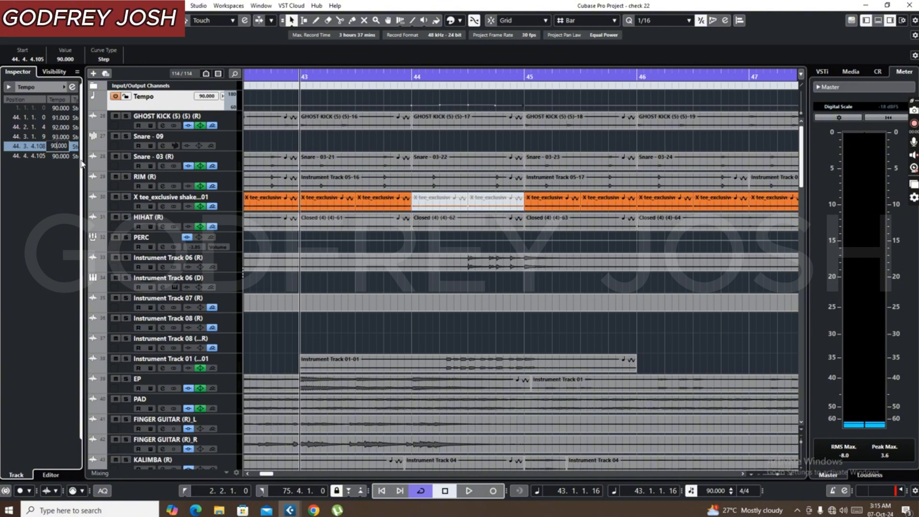
pyautogui.press('Return')
# Step: Set the last tempo point, at the bar 45 line, to 95 BPM
pyautogui.doubleClick(58, 155)
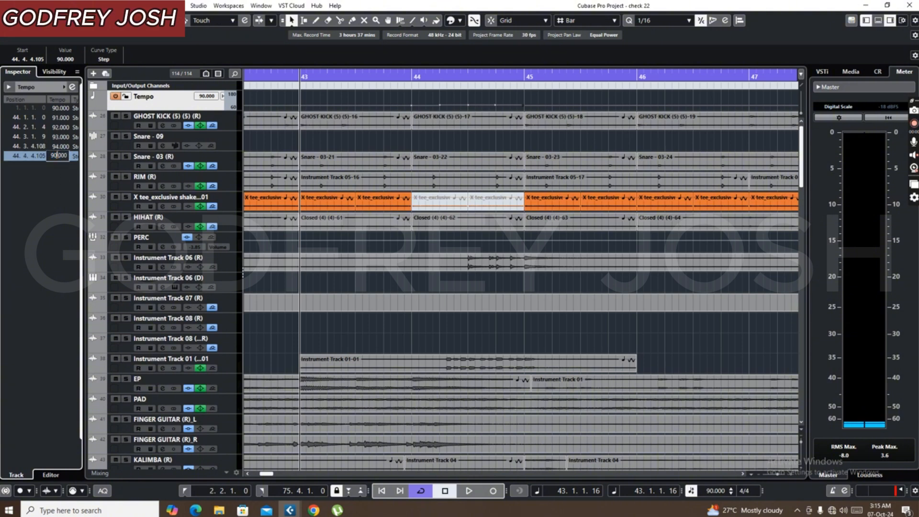
pyautogui.press('BackSpace')
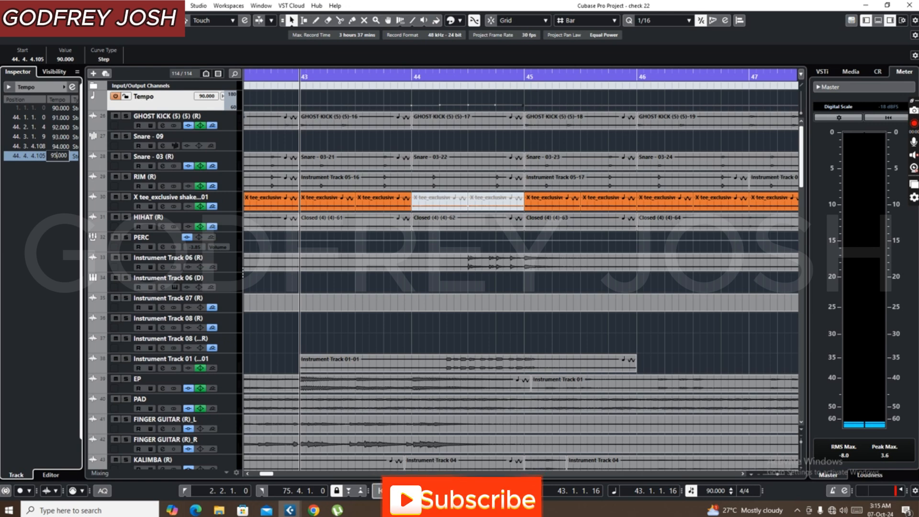
pyautogui.write('5')
pyautogui.press('Return')
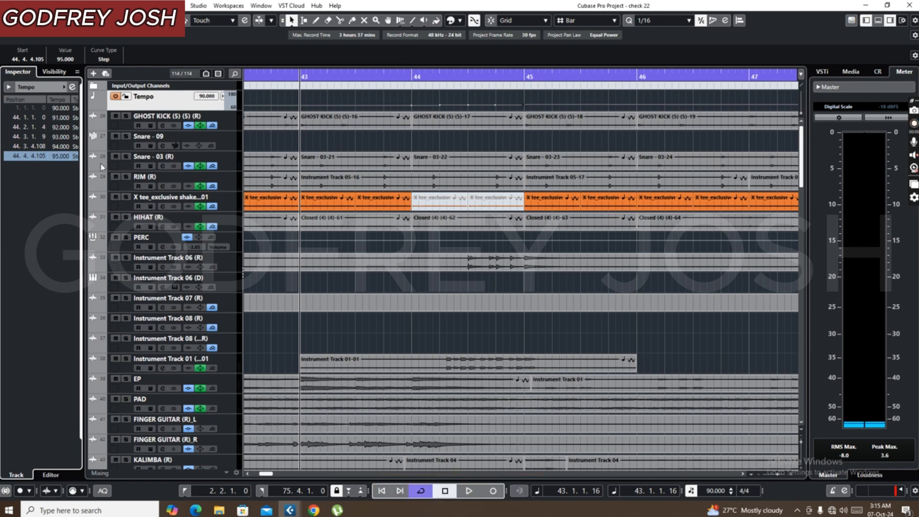
# Step: Play the project twice from bar 43 to check the gradual tempo increase across bar 44
pyautogui.click(469, 236)
pyautogui.press('space')
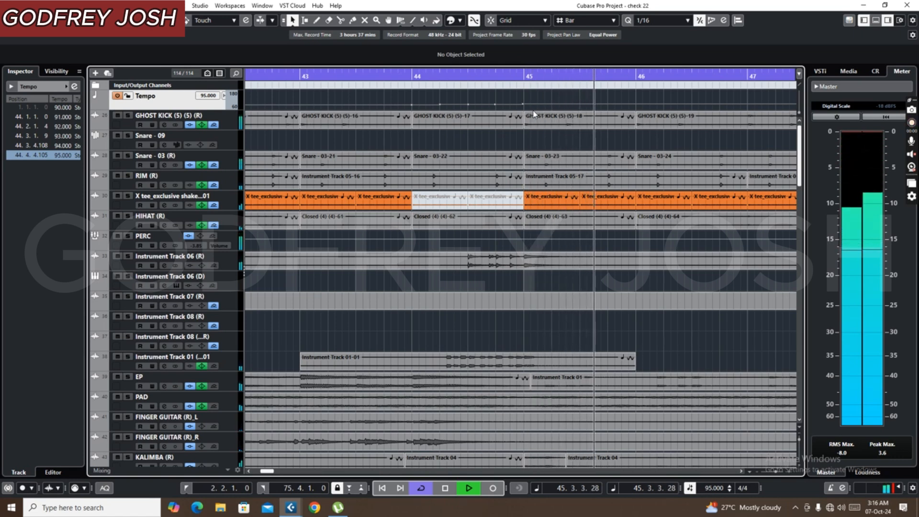
pyautogui.press('space')
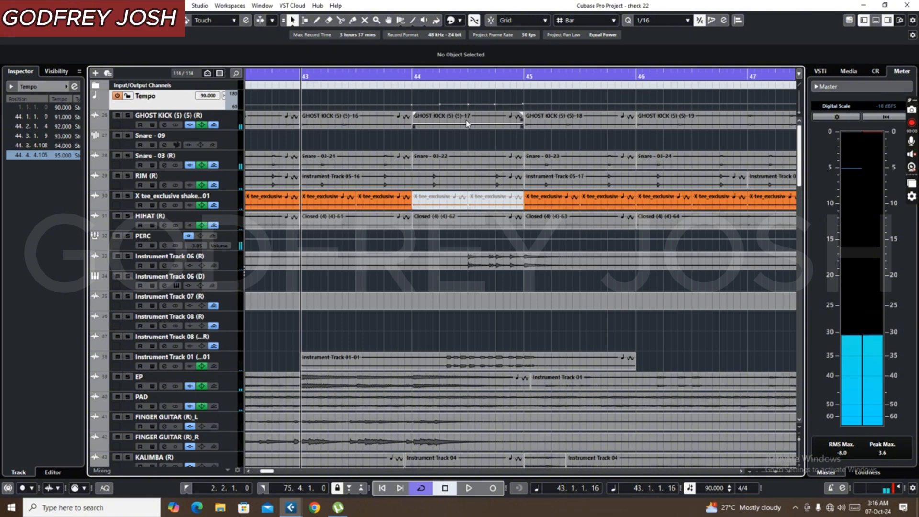
pyautogui.press('space')
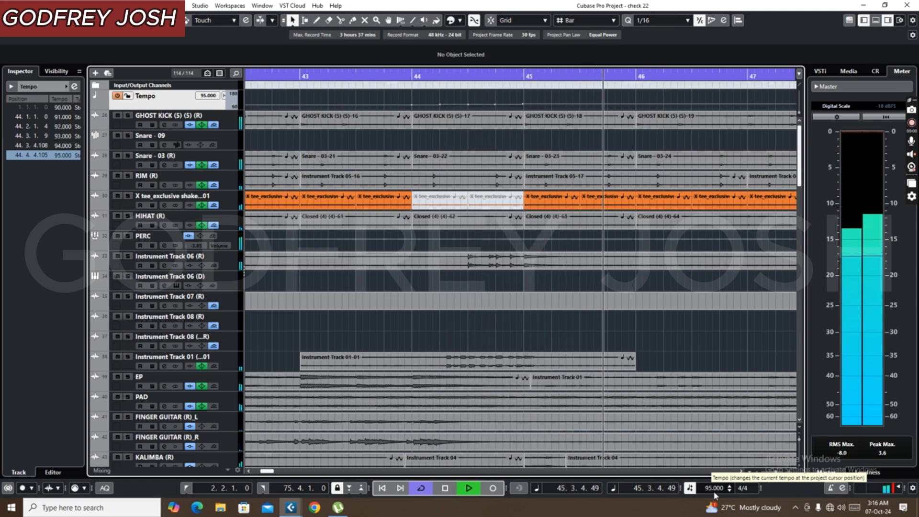
pyautogui.press('space')
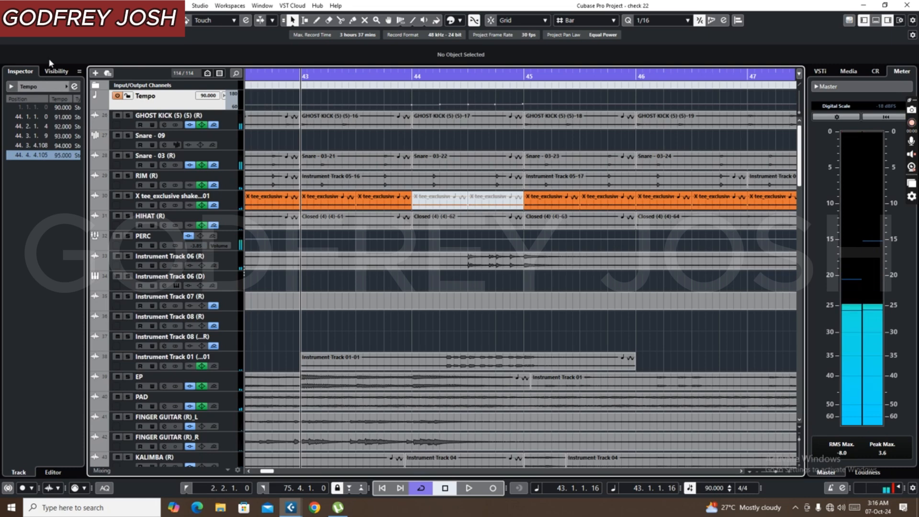
pyautogui.press('h')
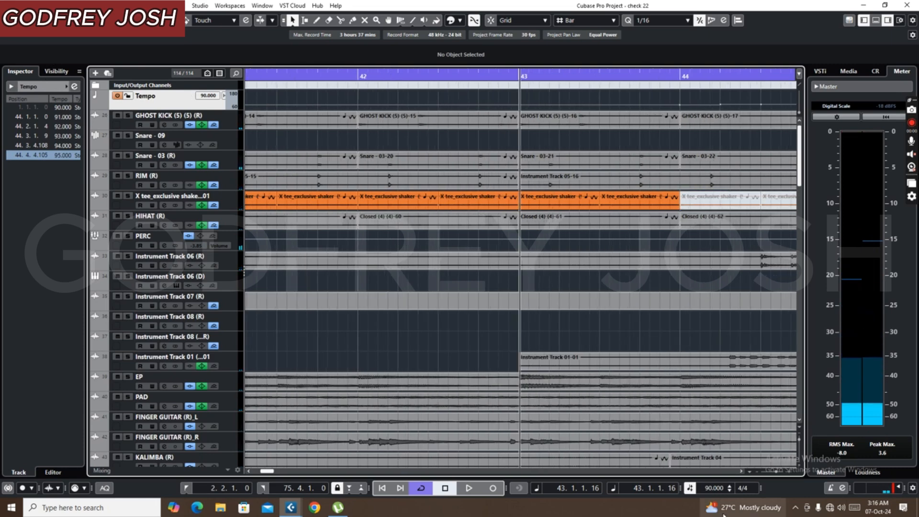
# Step: Delete all five tempo points from bar 44 up to the bar 45 line, keeping only the project's starting tempo point
pyautogui.click(742, 472)
pyautogui.click(742, 472)
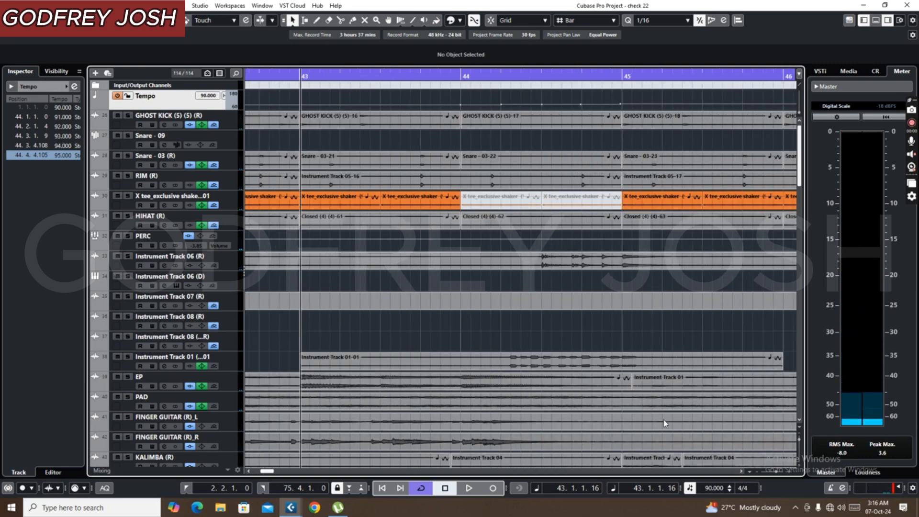
pyautogui.click(462, 104)
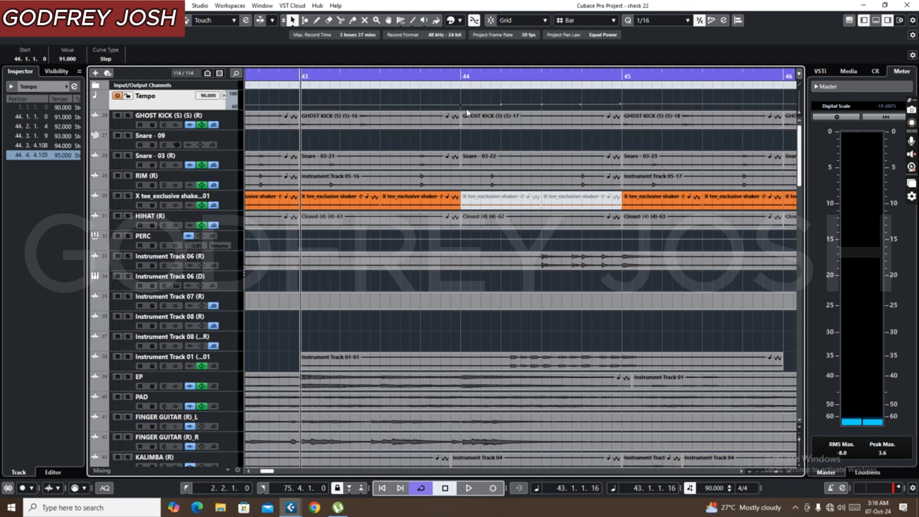
pyautogui.press('Delete')
pyautogui.press('Delete')
pyautogui.press('Delete')
pyautogui.press('Delete')
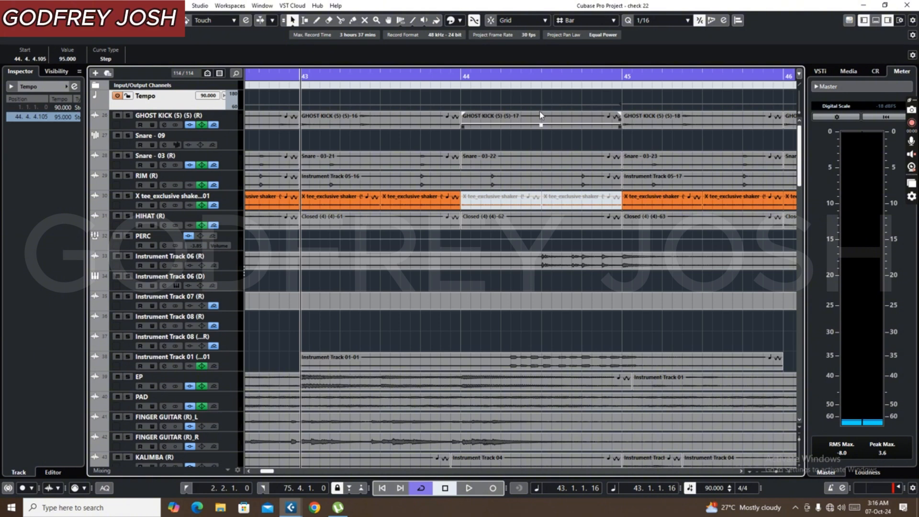
pyautogui.press('Delete')
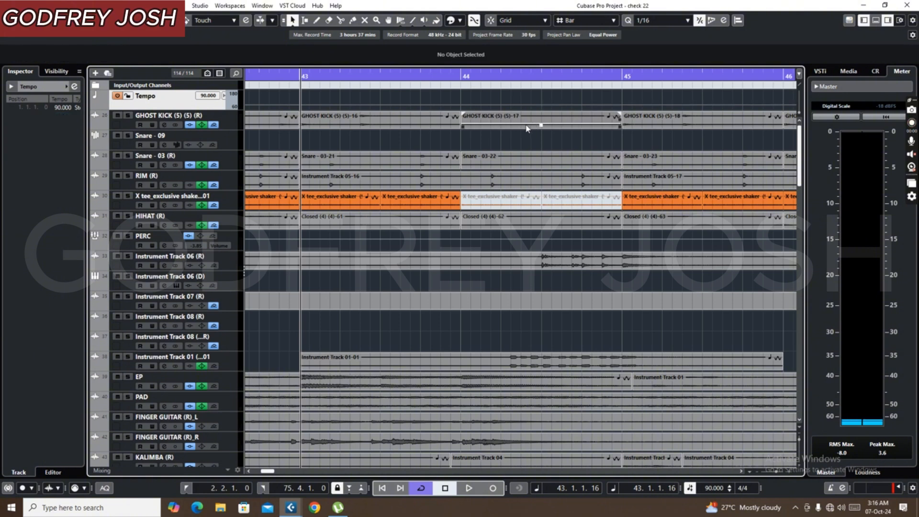
# Step: Draw a 90 BPM tempo point just before the bar 44 line and a 105 BPM point midway through its first beat
pyautogui.click(462, 106)
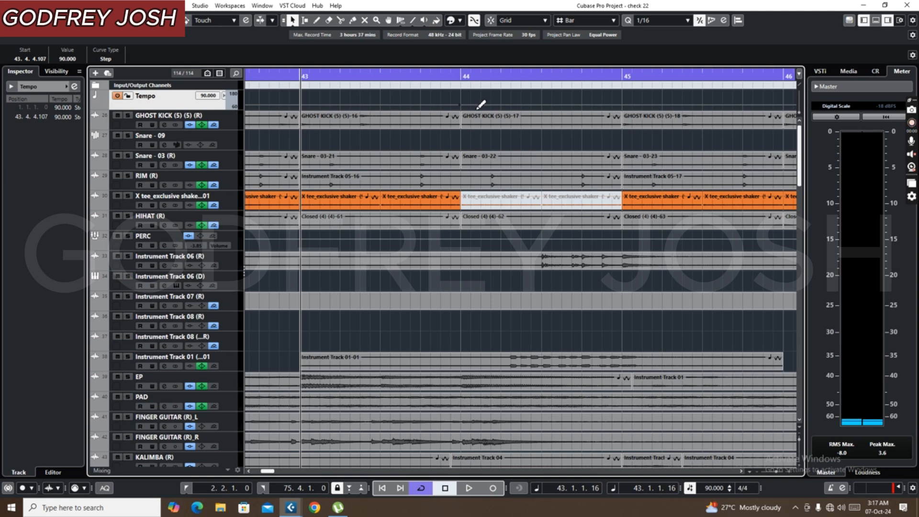
pyautogui.moveTo(480, 105); pyautogui.dragTo(478, 98)
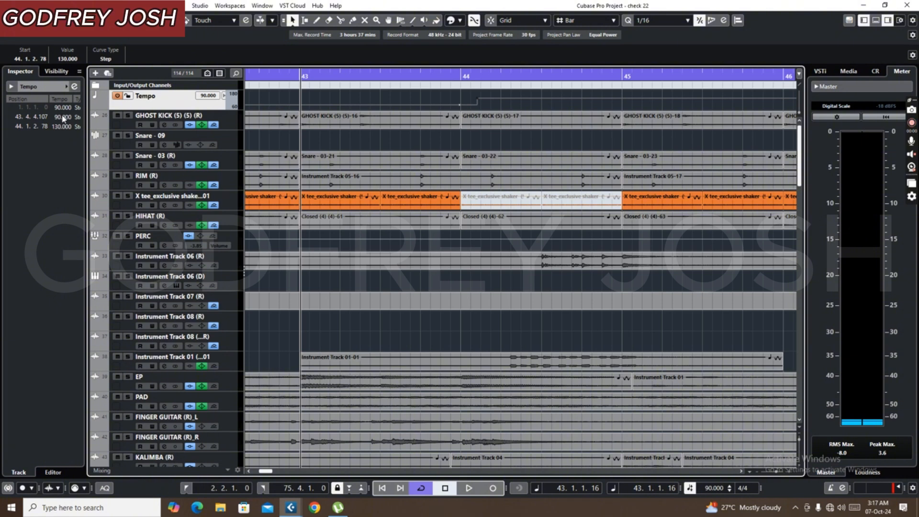
pyautogui.moveTo(479, 104); pyautogui.dragTo(480, 108)
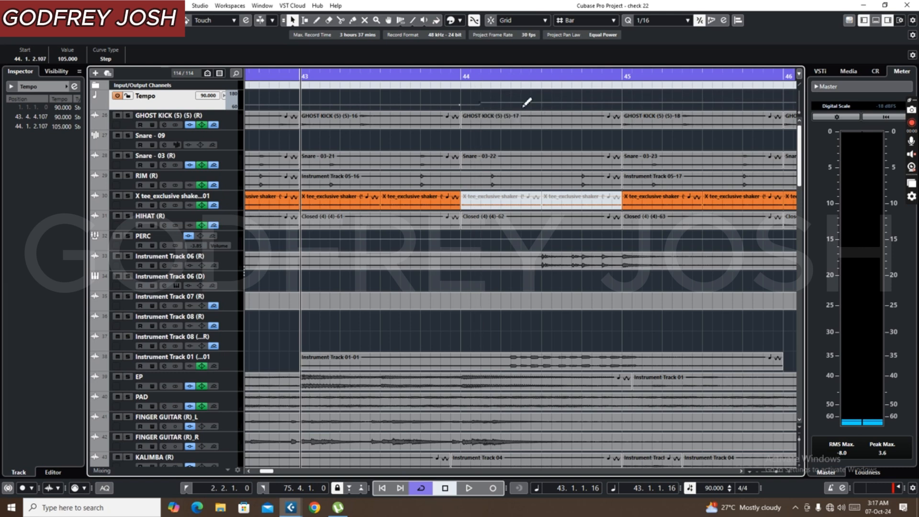
# Step: Add a third tempo point midway through the second beat of bar 44, at about 44.2.3.58, and set it to 120 BPM
pyautogui.click(522, 102)
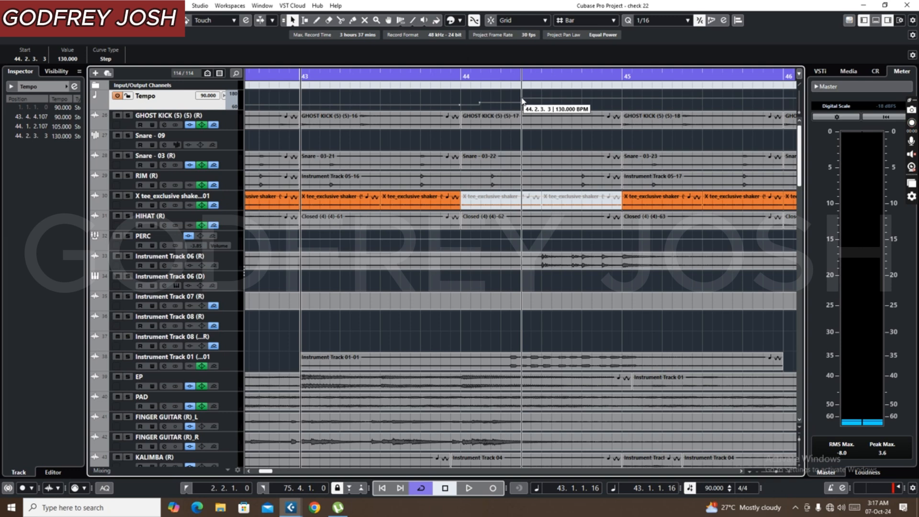
pyautogui.moveTo(522, 102); pyautogui.dragTo(522, 105)
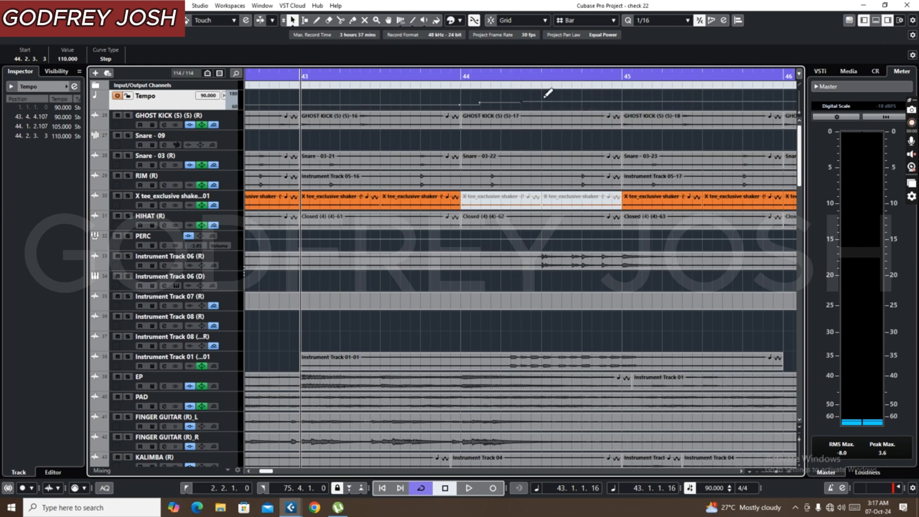
pyautogui.press('h')
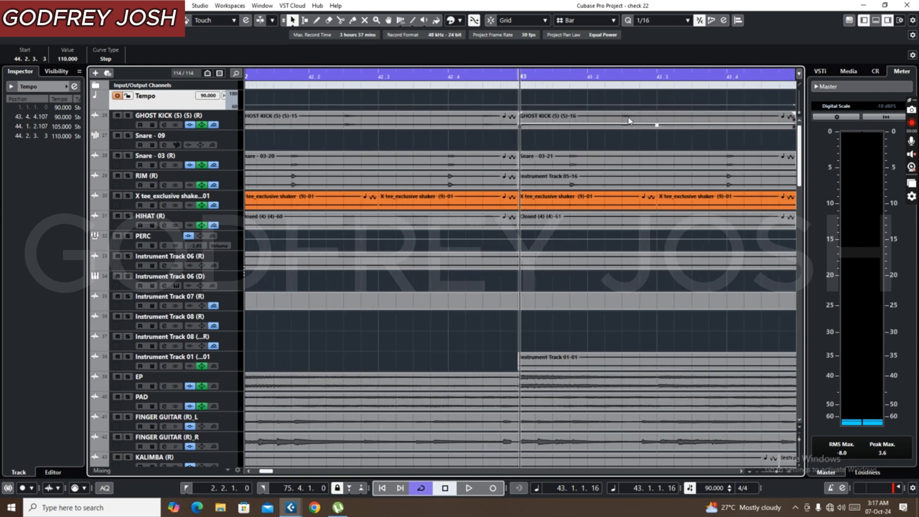
pyautogui.click(741, 470)
pyautogui.click(741, 471)
pyautogui.click(741, 471)
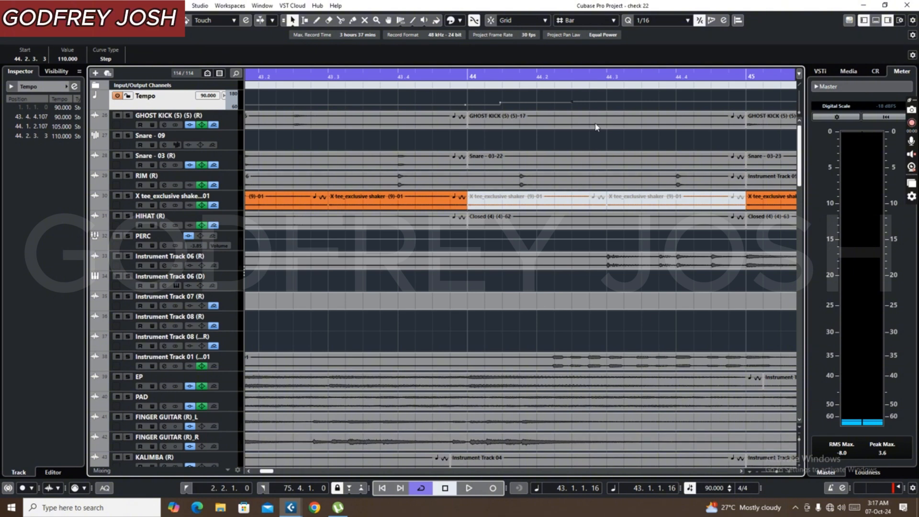
pyautogui.moveTo(575, 106)
pyautogui.mouseDown()
pyautogui.moveTo(599, 135)
pyautogui.moveTo(581, 104)
pyautogui.mouseUp()
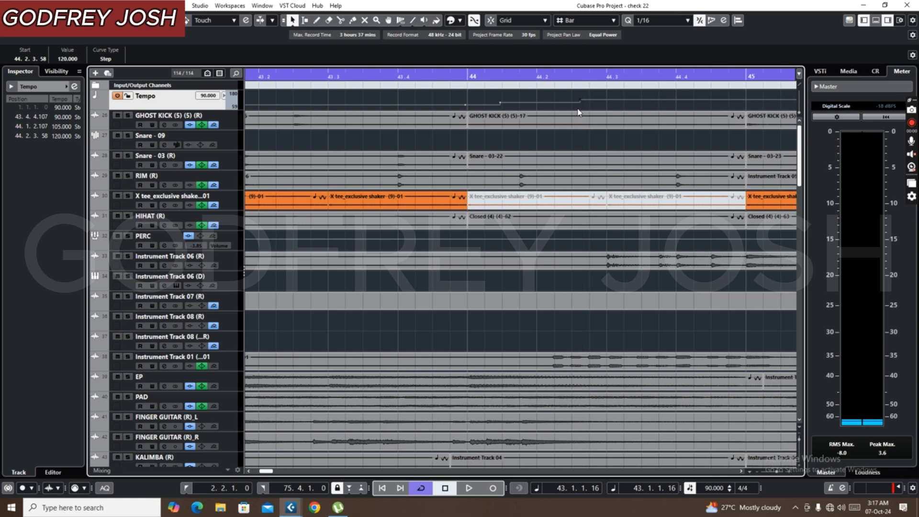